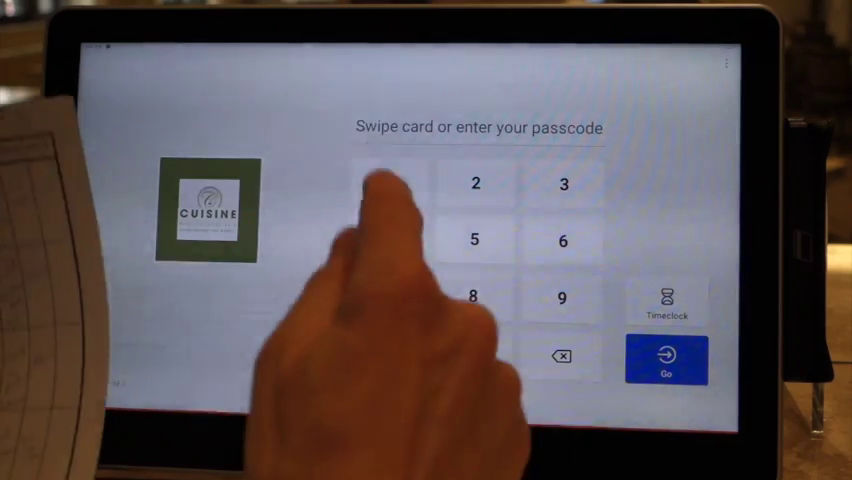
Step: Sign in with the staff passcode and start an order for table 25 with the guest count
{"action": "left_click", "coordinate": [389, 182]}
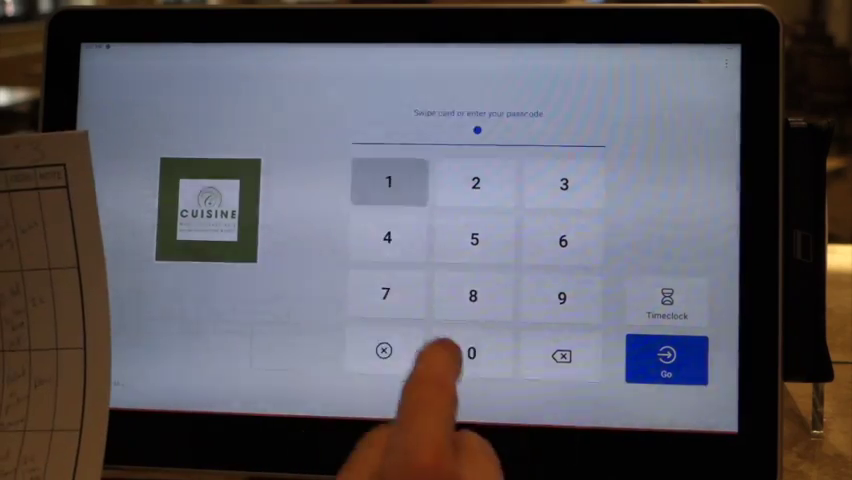
{"action": "left_click", "coordinate": [472, 352]}
{"action": "left_click", "coordinate": [387, 238]}
{"action": "left_click", "coordinate": [665, 360]}
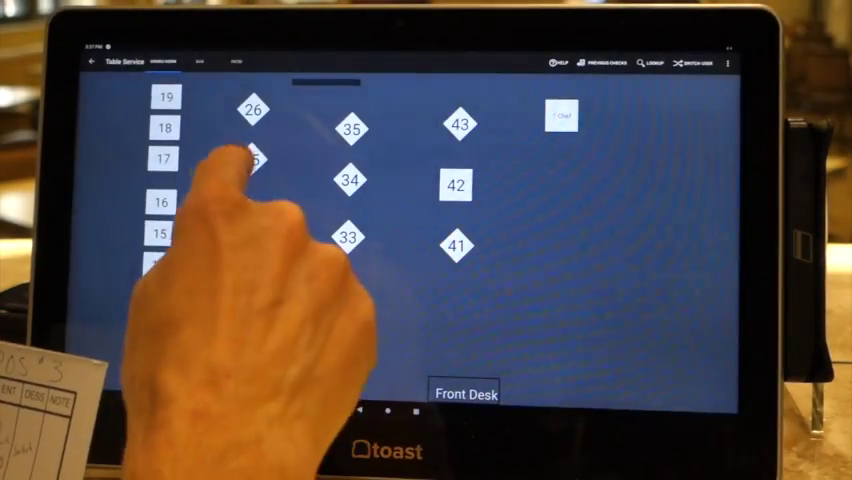
{"action": "left_click", "coordinate": [252, 158]}
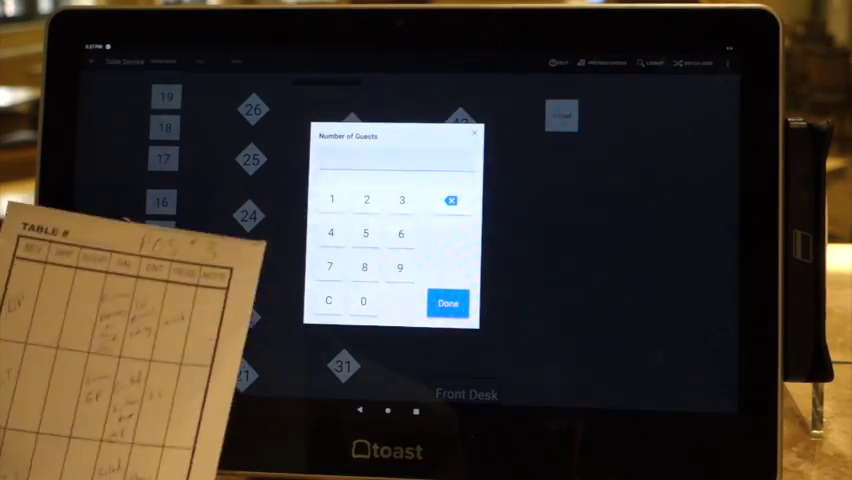
{"action": "left_click", "coordinate": [331, 232]}
{"action": "left_click", "coordinate": [447, 303]}
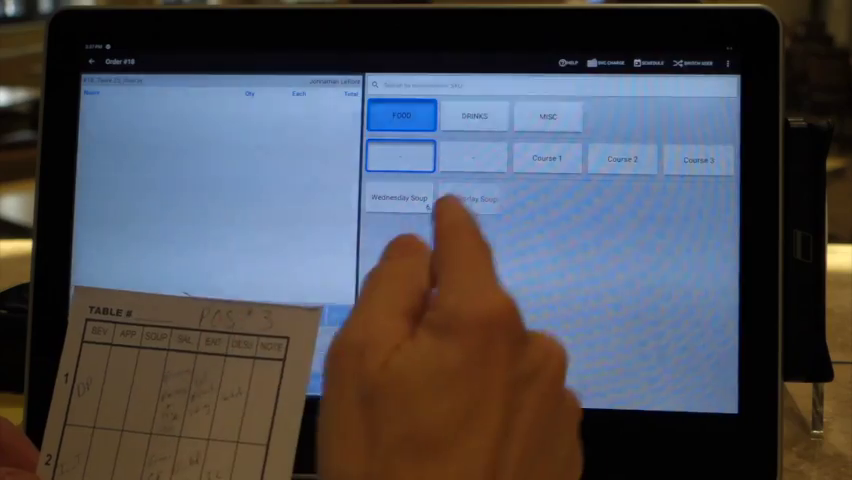
Step: Add Diet Pepsi, coffee and a Milk Stout from the drinks menus and send the drinks
{"action": "left_click", "coordinate": [474, 116]}
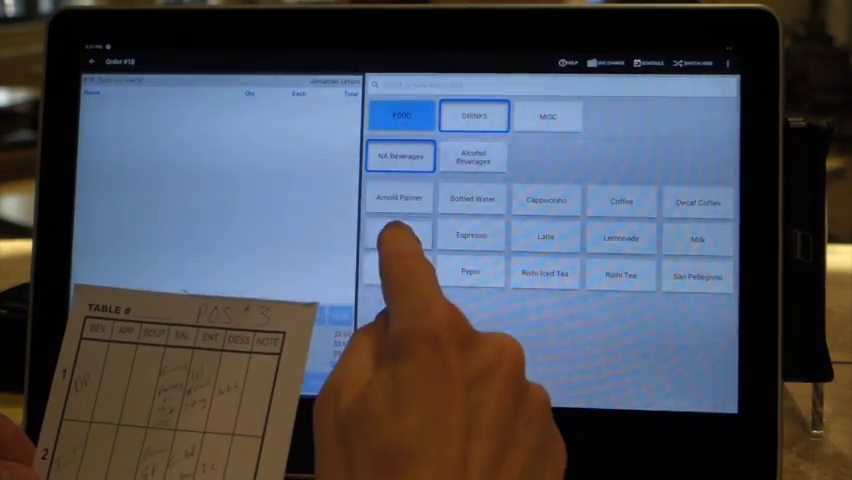
{"action": "left_click", "coordinate": [400, 236]}
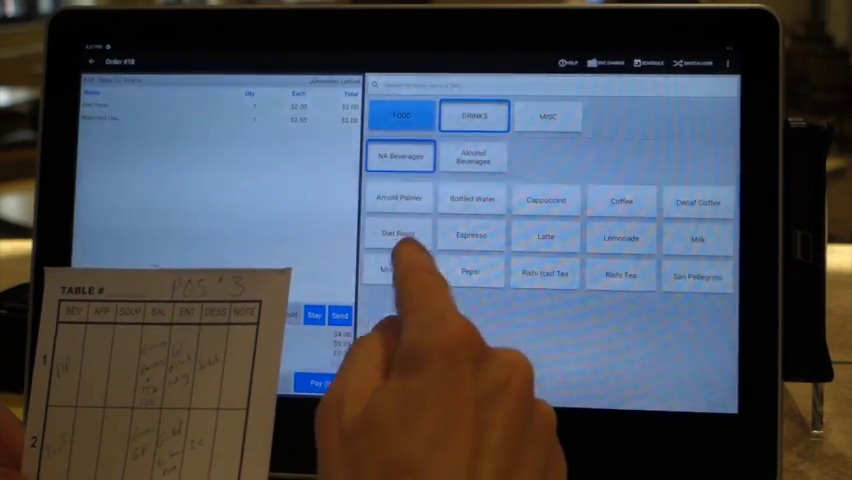
{"action": "left_click", "coordinate": [400, 236]}
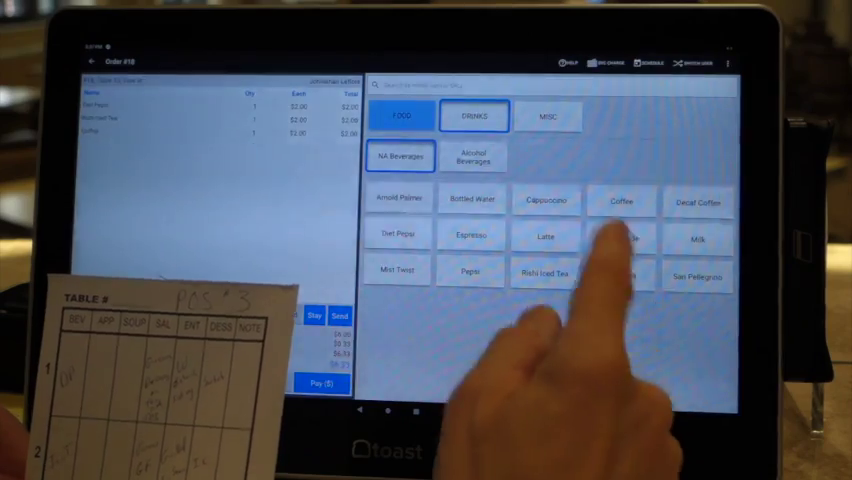
{"action": "left_click", "coordinate": [473, 157]}
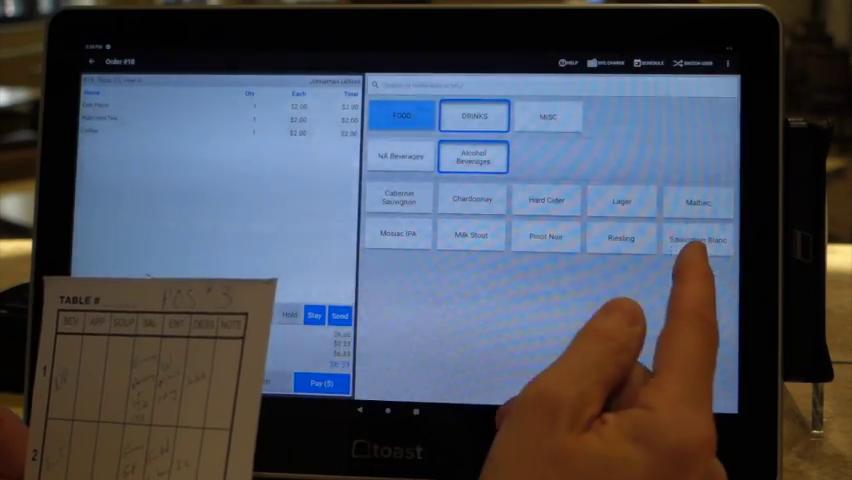
{"action": "left_click", "coordinate": [470, 236]}
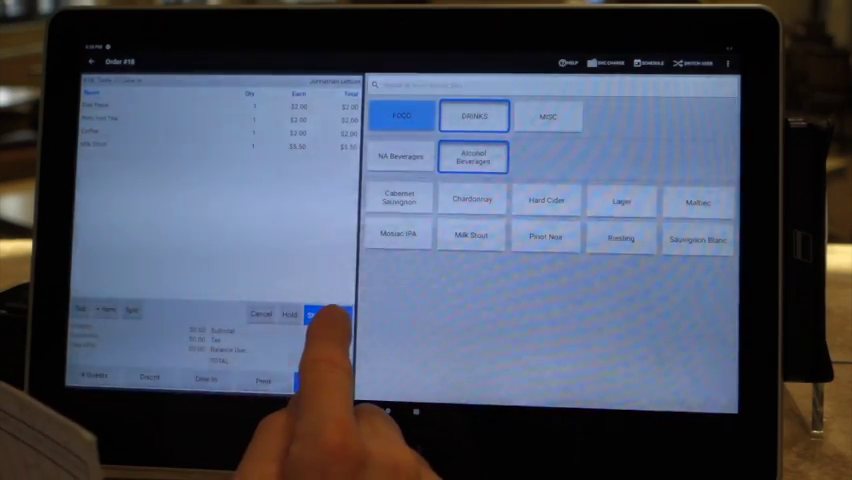
{"action": "left_click", "coordinate": [325, 316]}
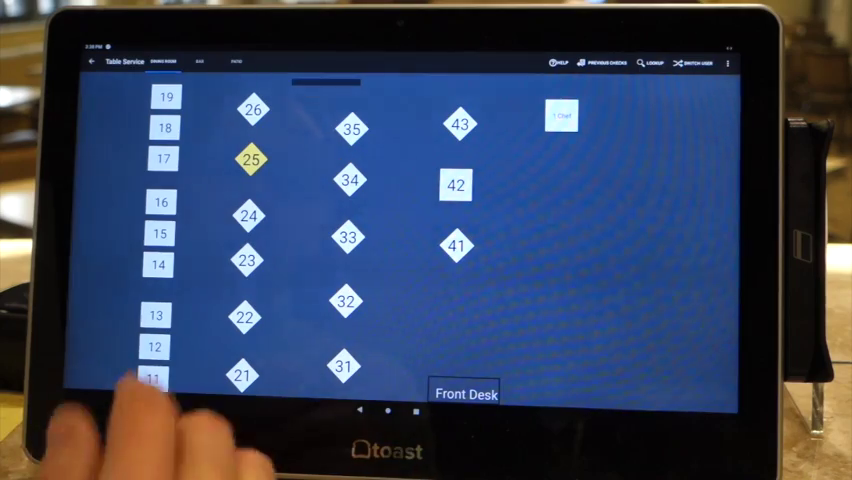
Step: Reopen table 25 and add two Course 1 mixed greens salads: dressing on side, gluten free
{"action": "left_click", "coordinate": [251, 159]}
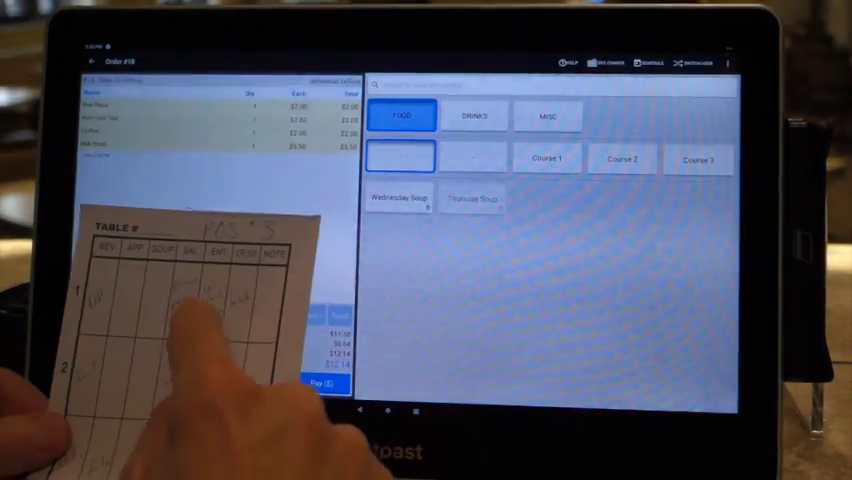
{"action": "left_click", "coordinate": [547, 158]}
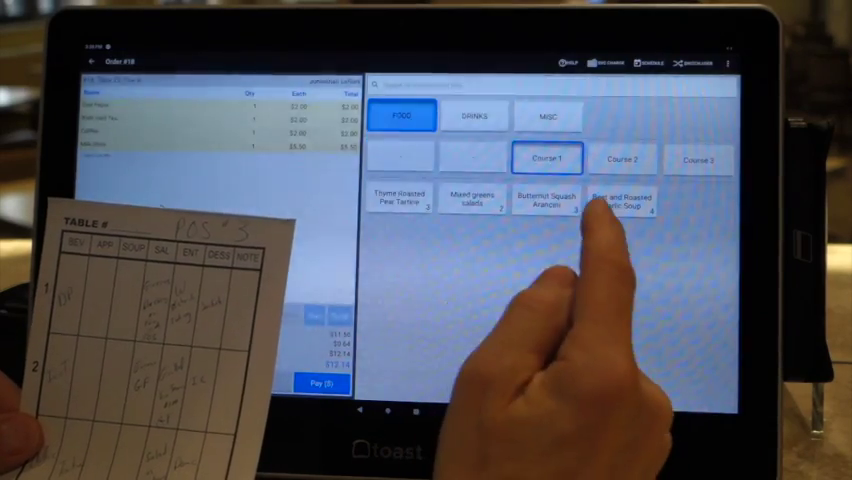
{"action": "left_click", "coordinate": [472, 200]}
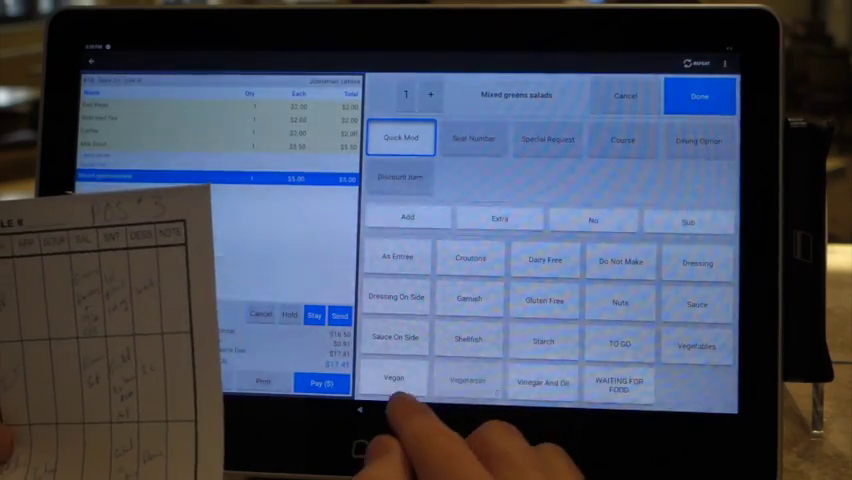
{"action": "left_click", "coordinate": [397, 297]}
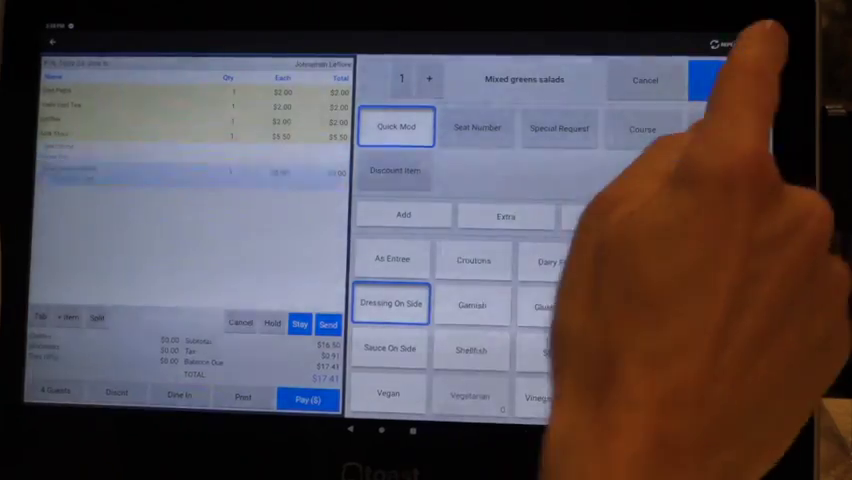
{"action": "left_click", "coordinate": [730, 78]}
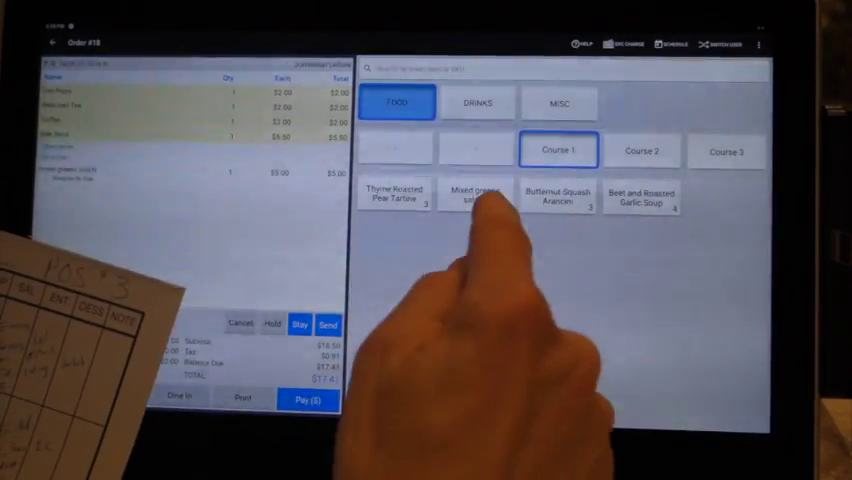
{"action": "left_click", "coordinate": [476, 195]}
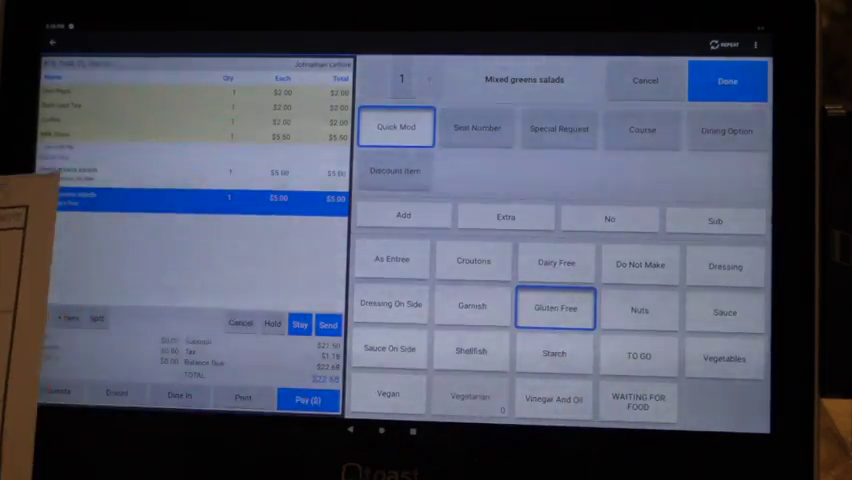
{"action": "left_click", "coordinate": [730, 78]}
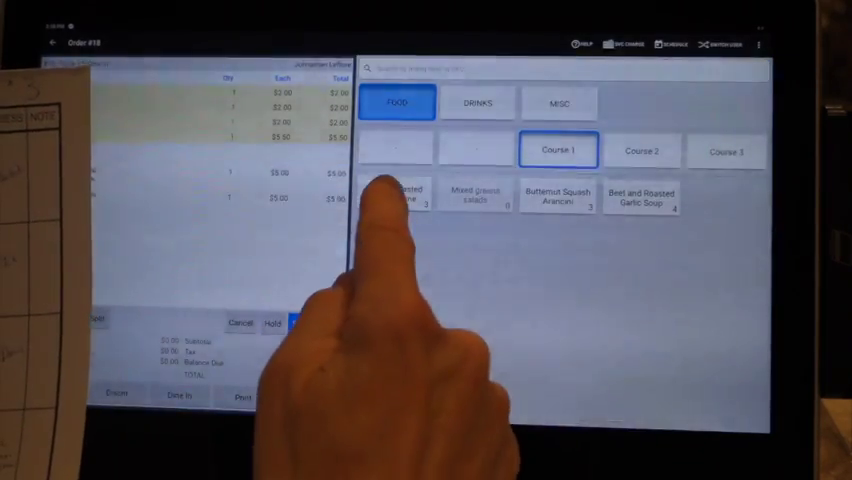
Step: Add a Thyme Roasted Pear Tartine and Beet and Roasted Garlic Soup, then send Course 1
{"action": "left_click", "coordinate": [395, 195]}
{"action": "left_click", "coordinate": [730, 78]}
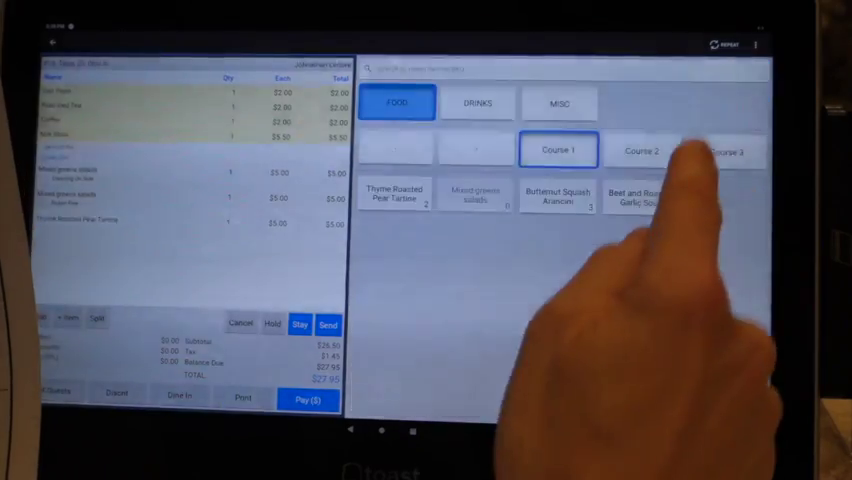
{"action": "left_click", "coordinate": [640, 197]}
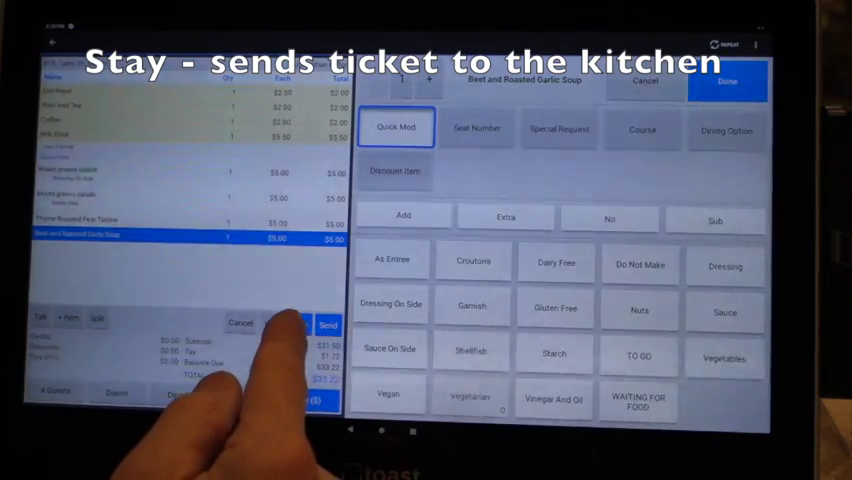
{"action": "left_click", "coordinate": [300, 323]}
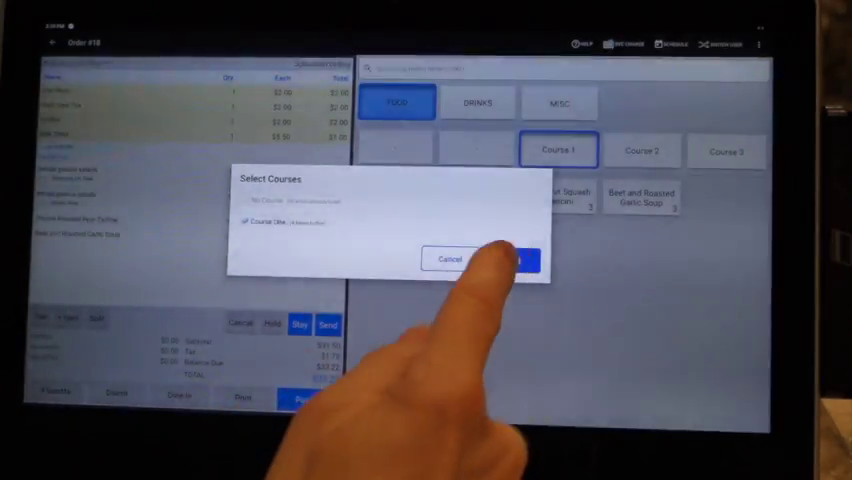
{"action": "left_click", "coordinate": [510, 259]}
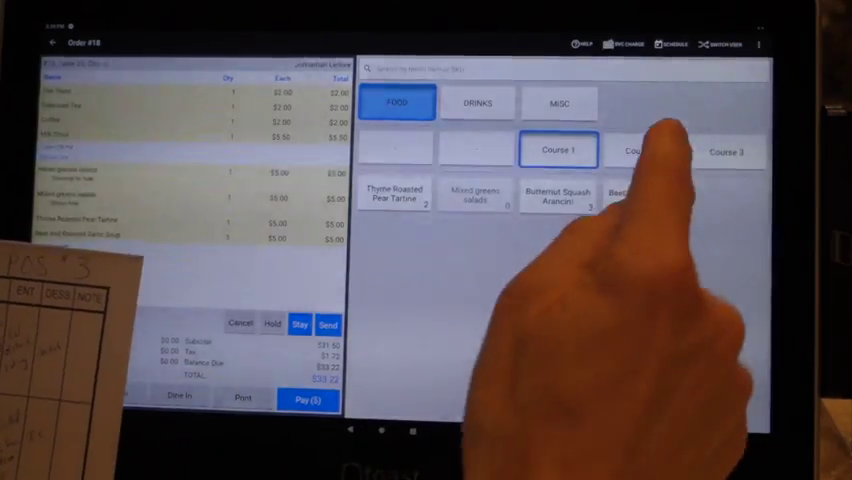
Step: Add a Course 2 steak cooked well done
{"action": "left_click", "coordinate": [642, 151]}
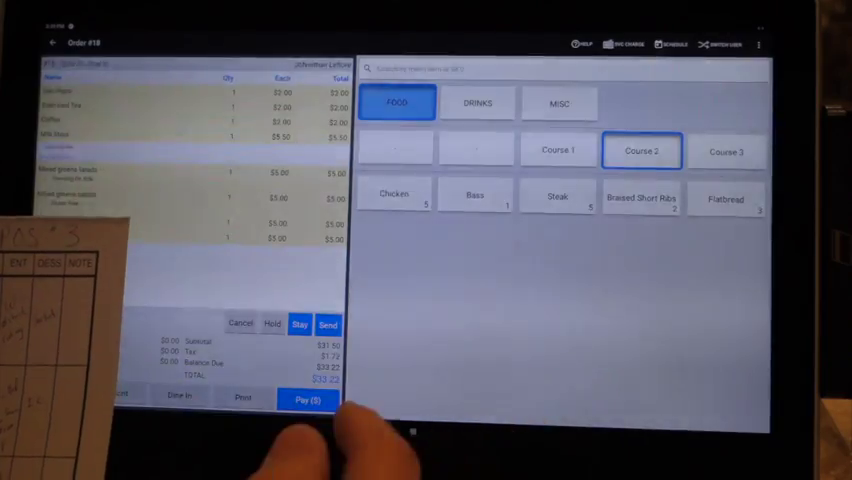
{"action": "left_click", "coordinate": [558, 197]}
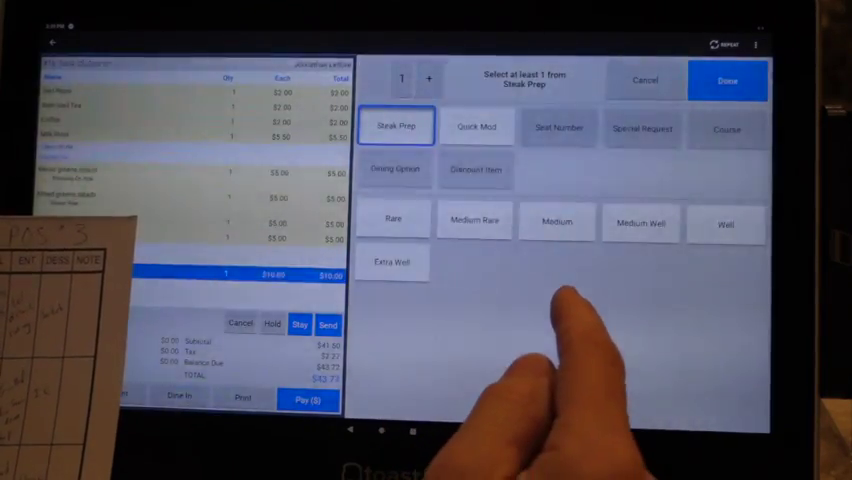
{"action": "left_click", "coordinate": [641, 223]}
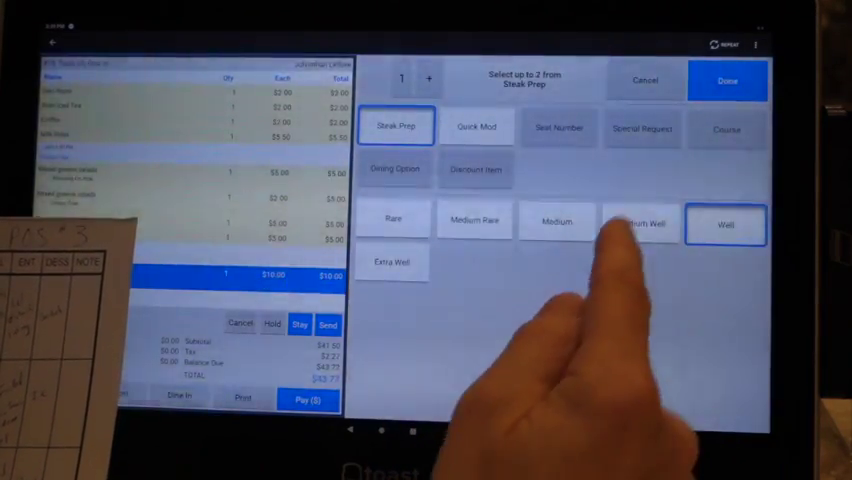
{"action": "left_click", "coordinate": [727, 80]}
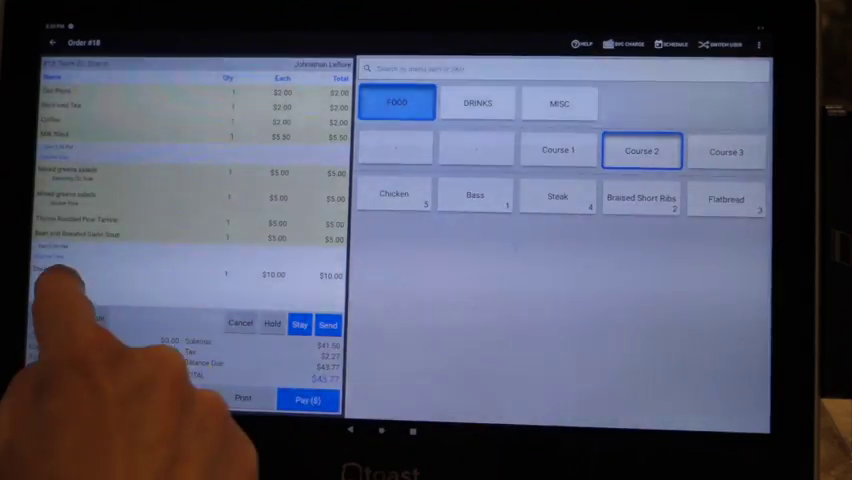
Step: Edit the steak with quick modifiers: no starch and extra vegetables
{"action": "left_click", "coordinate": [60, 274]}
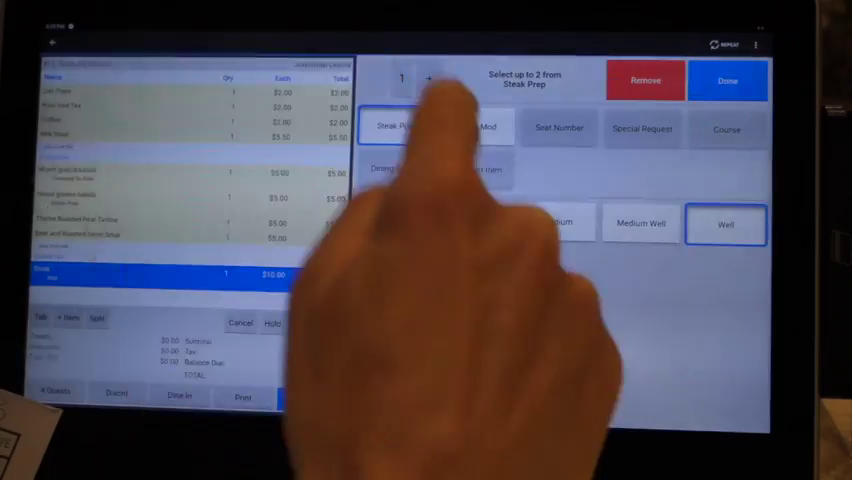
{"action": "left_click", "coordinate": [476, 127]}
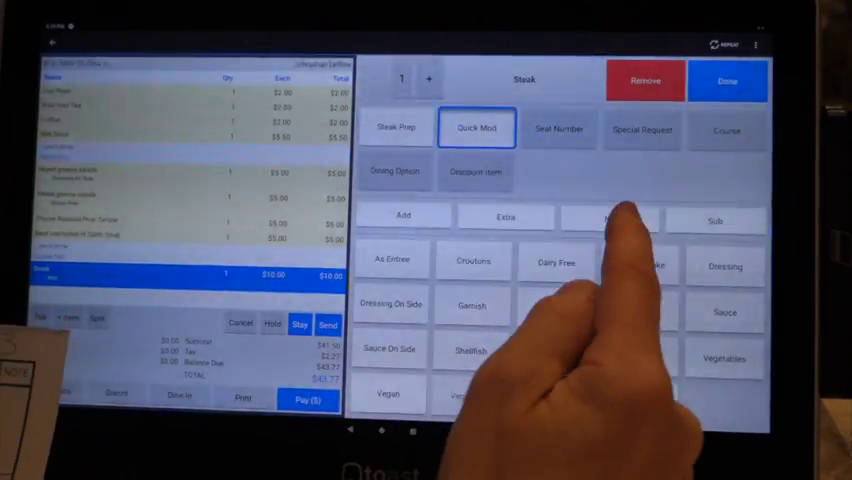
{"action": "left_click", "coordinate": [609, 218]}
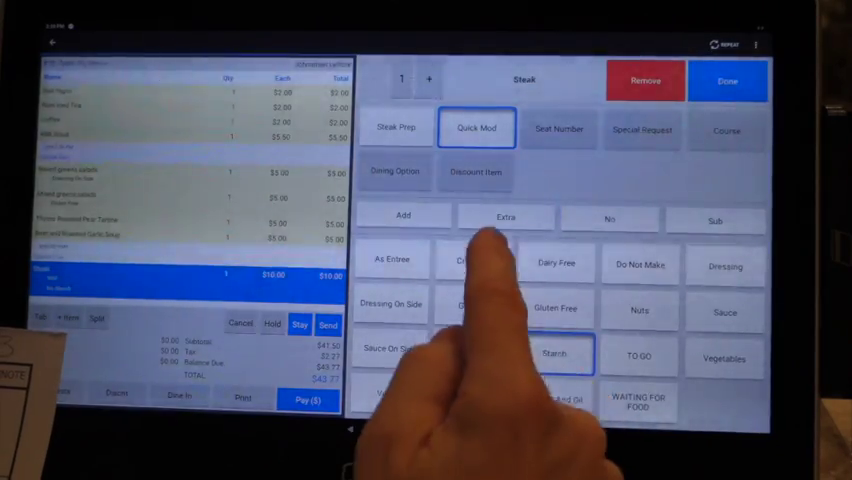
{"action": "left_click", "coordinate": [505, 217]}
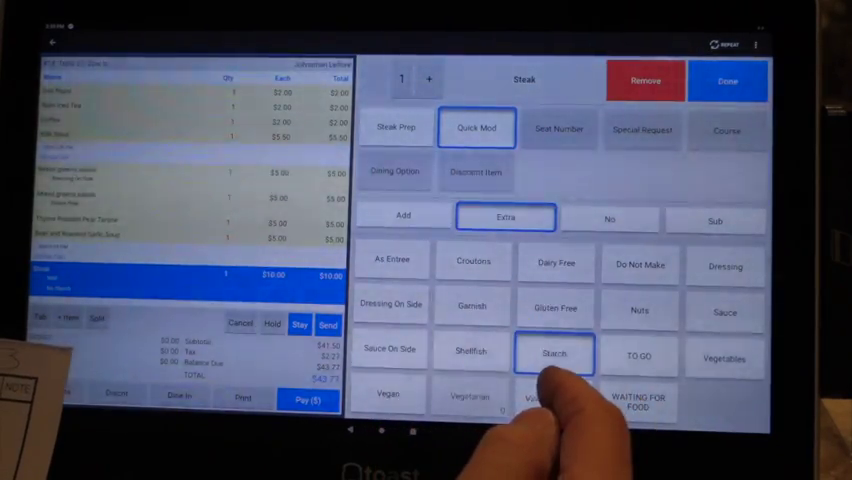
{"action": "left_click", "coordinate": [724, 357]}
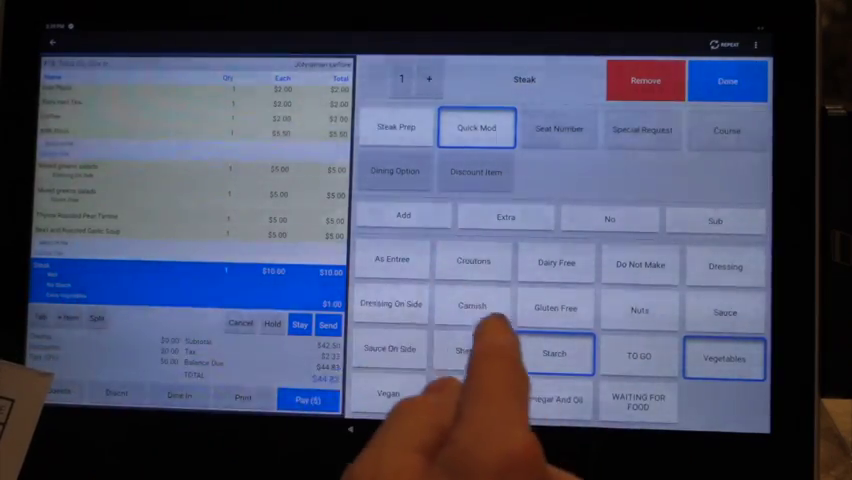
{"action": "left_click", "coordinate": [724, 357]}
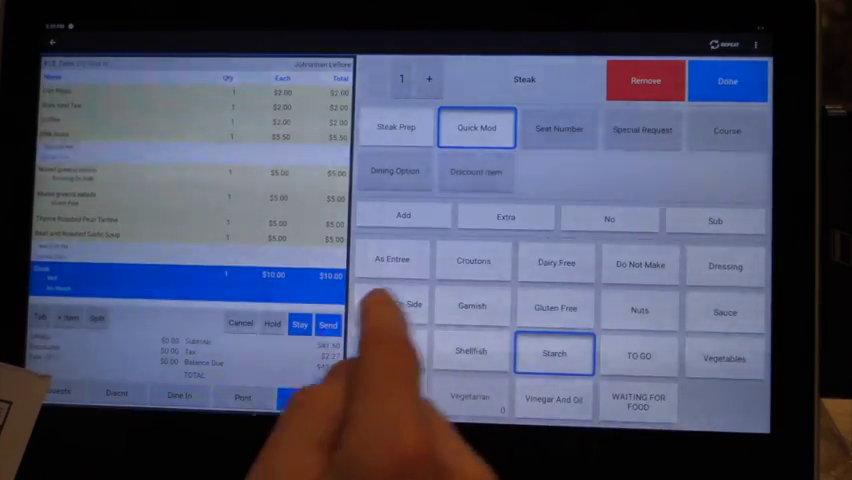
{"action": "left_click", "coordinate": [724, 357]}
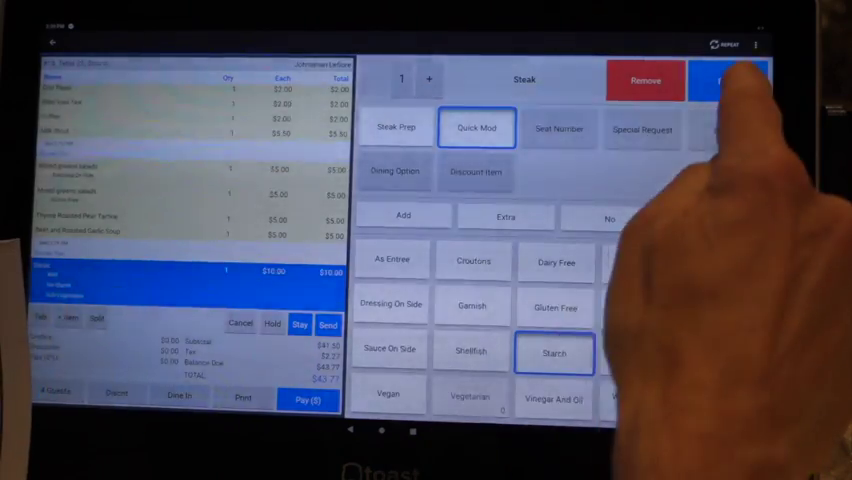
{"action": "left_click", "coordinate": [727, 80]}
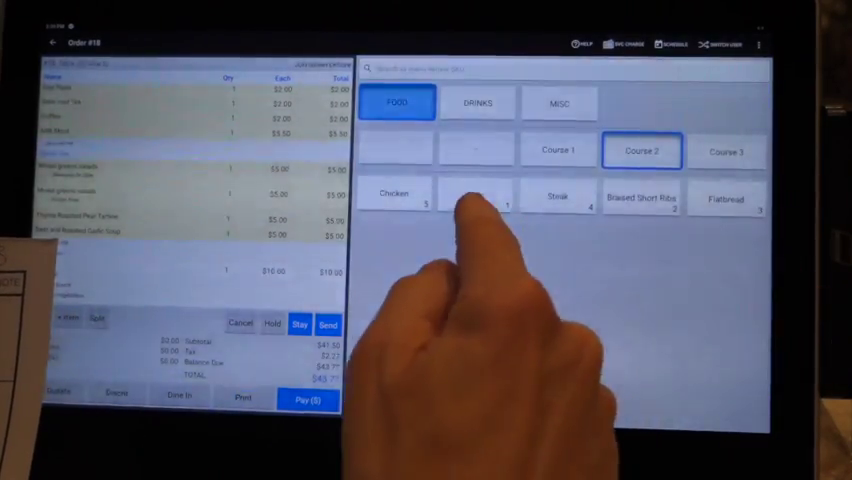
Step: Add a grilled bass with extra sauce as a quick modifier
{"action": "left_click", "coordinate": [475, 198]}
{"action": "left_click", "coordinate": [393, 220]}
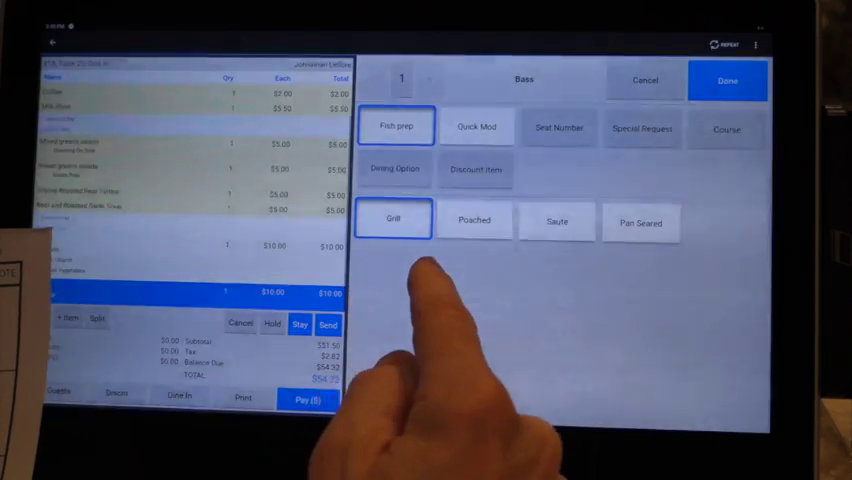
{"action": "left_click", "coordinate": [476, 127]}
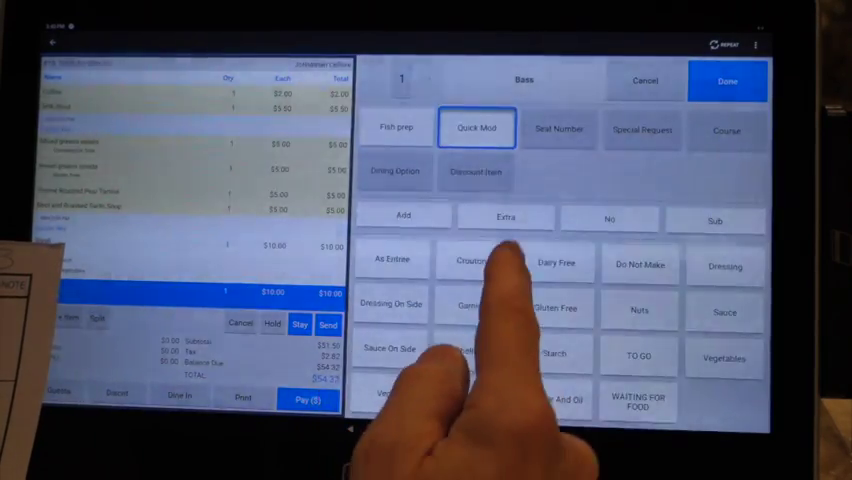
{"action": "left_click", "coordinate": [505, 217]}
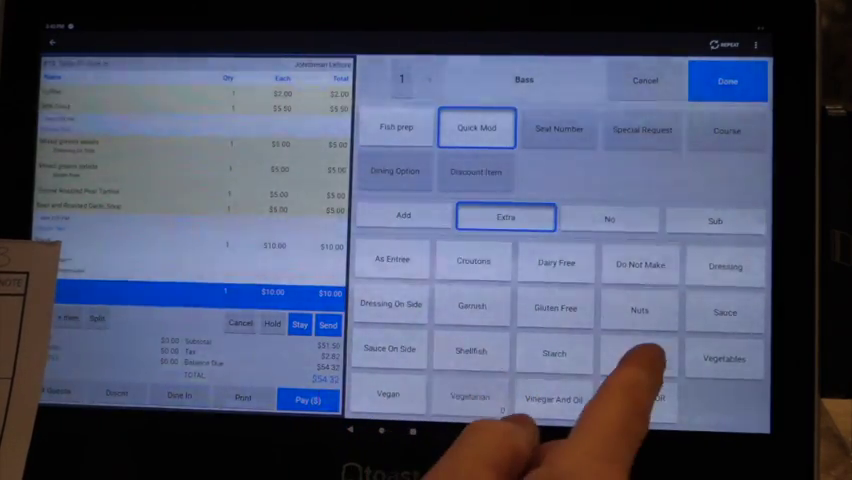
{"action": "left_click", "coordinate": [725, 312]}
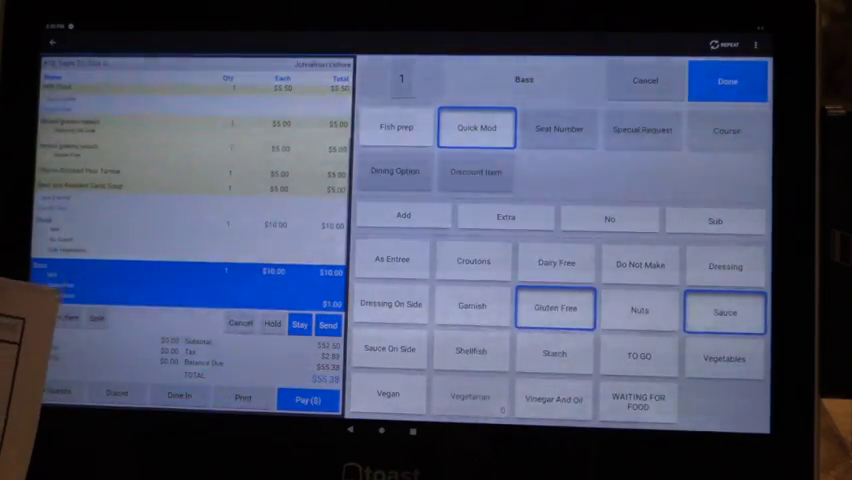
{"action": "left_click", "coordinate": [727, 80]}
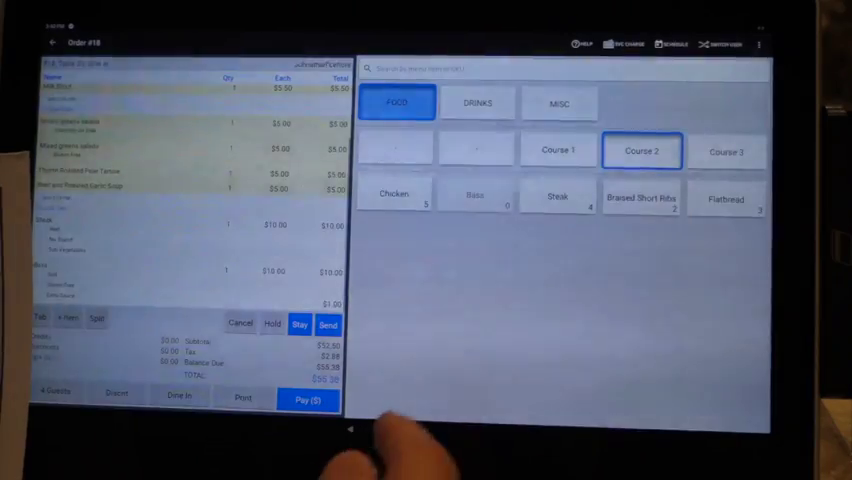
Step: Add a Course 1 pear tartine assigned to course one and served as an entrée
{"action": "left_click", "coordinate": [558, 150]}
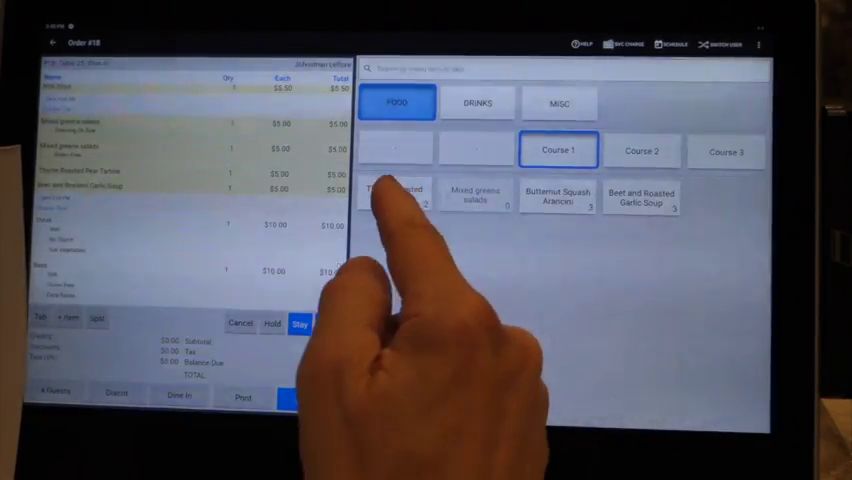
{"action": "left_click", "coordinate": [395, 195]}
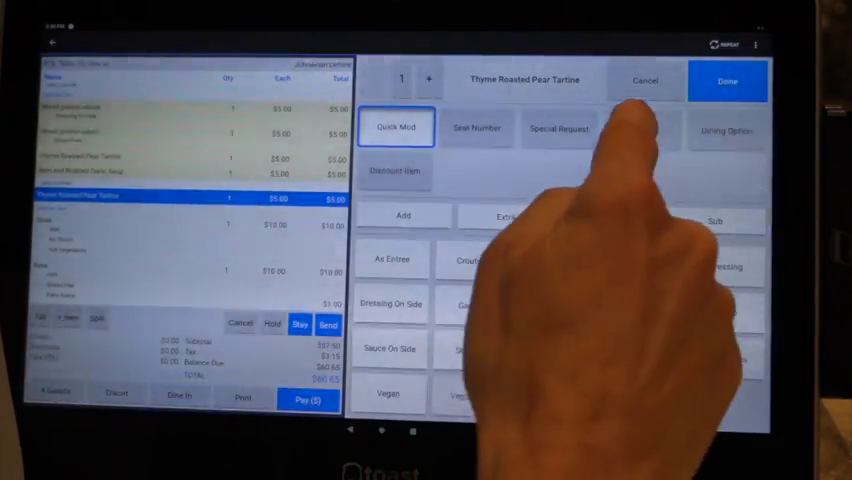
{"action": "left_click", "coordinate": [642, 128]}
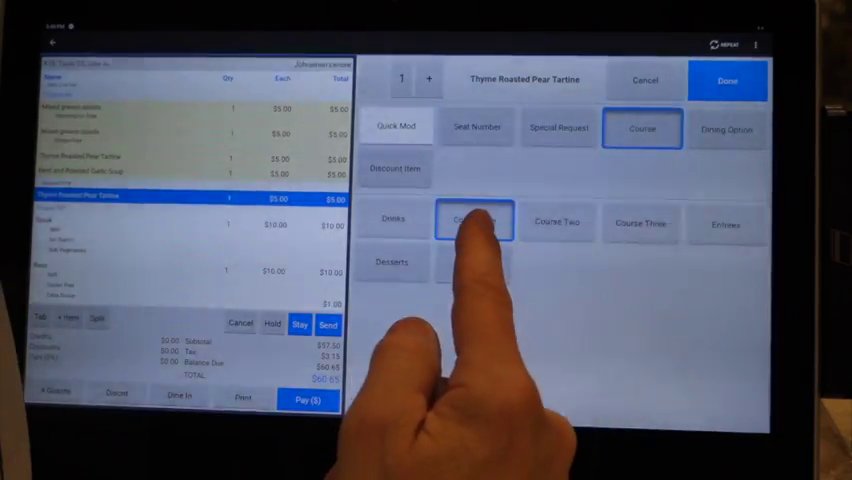
{"action": "left_click", "coordinate": [476, 221]}
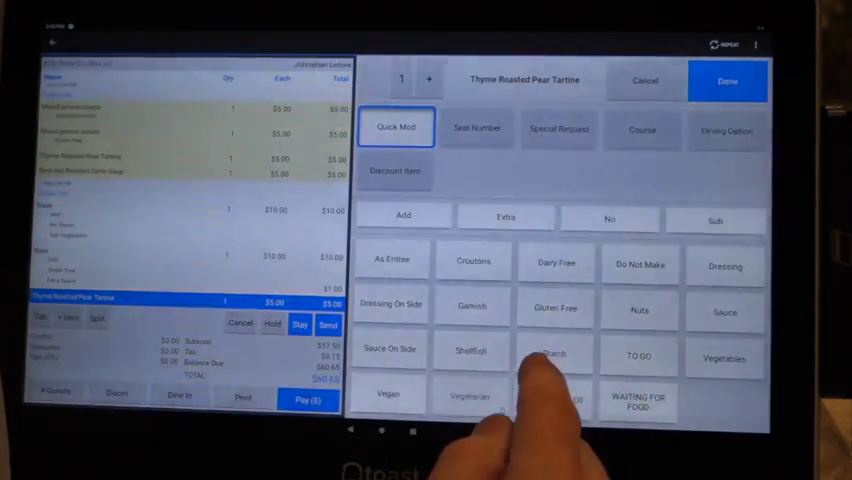
{"action": "left_click", "coordinate": [392, 259]}
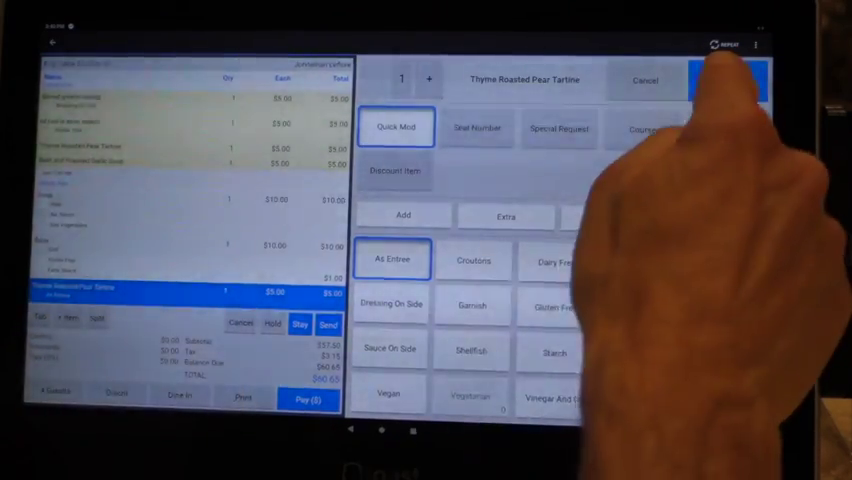
{"action": "left_click", "coordinate": [728, 79]}
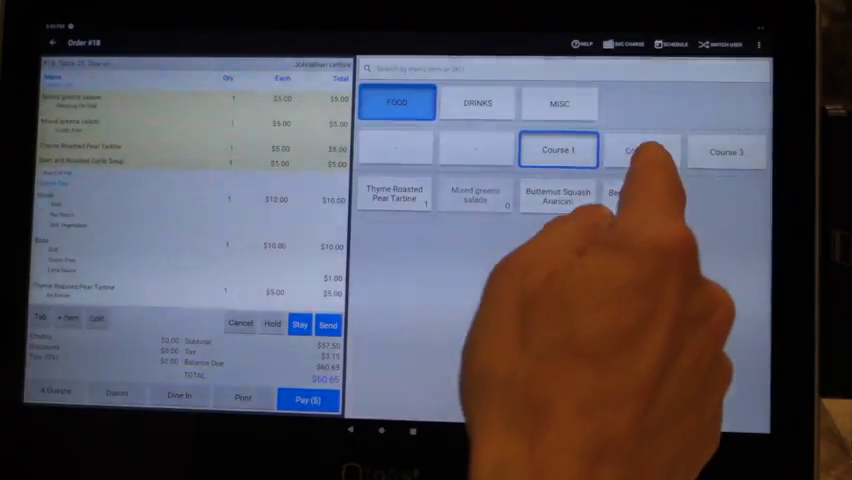
Step: Add a second Course 2 steak cooked medium with extra sauce
{"action": "left_click", "coordinate": [641, 151]}
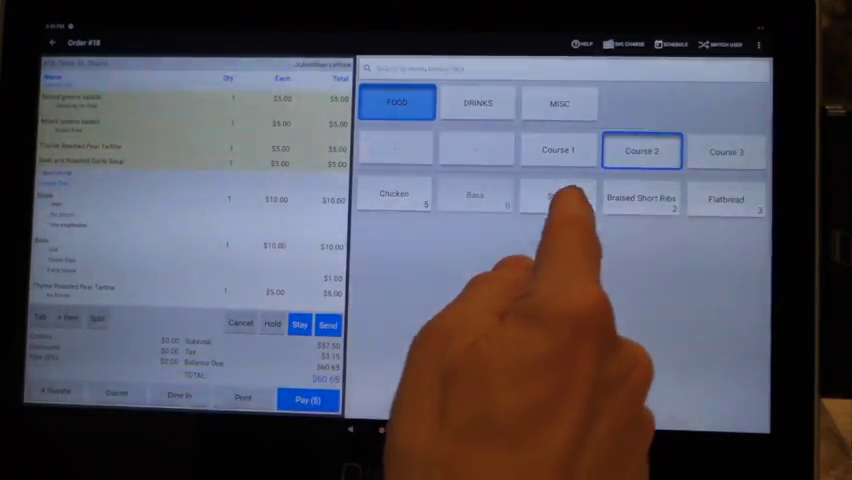
{"action": "left_click", "coordinate": [560, 197]}
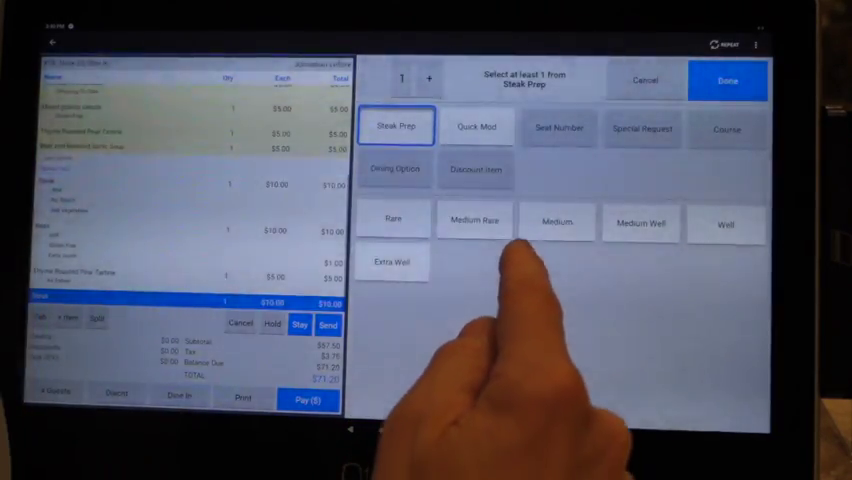
{"action": "left_click", "coordinate": [556, 221]}
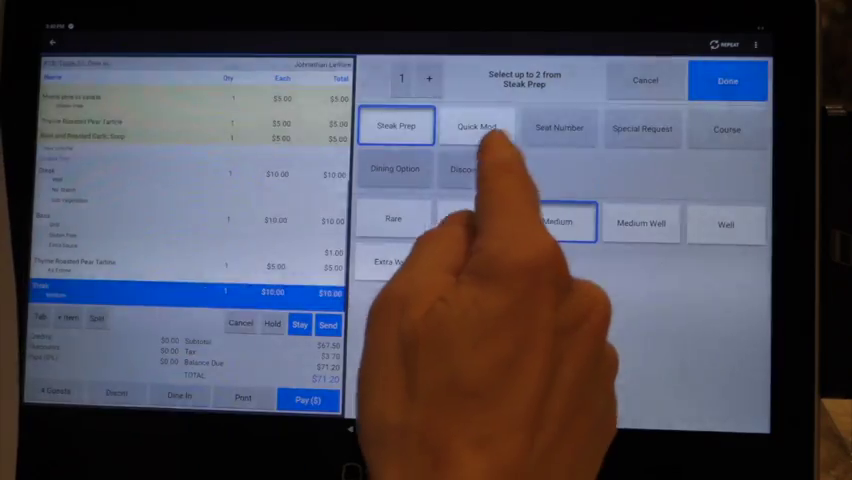
{"action": "left_click", "coordinate": [476, 127]}
{"action": "left_click", "coordinate": [505, 217]}
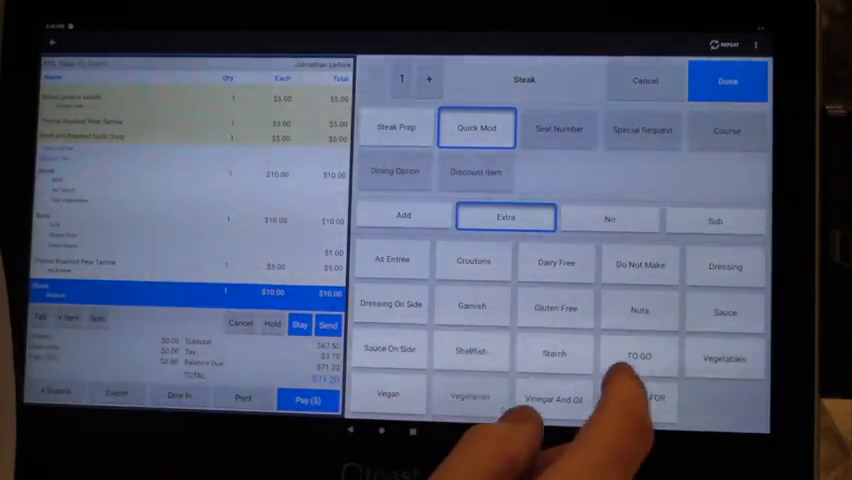
{"action": "left_click", "coordinate": [725, 312]}
{"action": "left_click", "coordinate": [727, 80]}
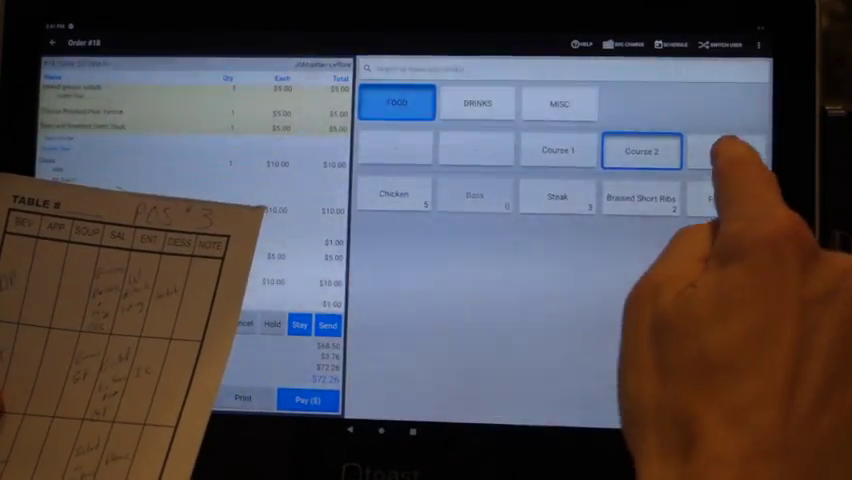
Step: Add the Course 3 desserts Strawberry sorbet and Mind Tonic Espresso without modifiers
{"action": "left_click", "coordinate": [727, 151]}
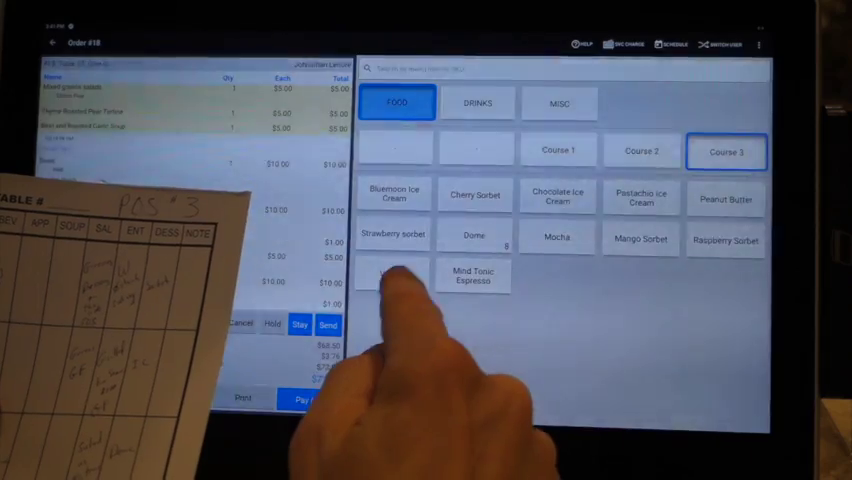
{"action": "left_click", "coordinate": [393, 233]}
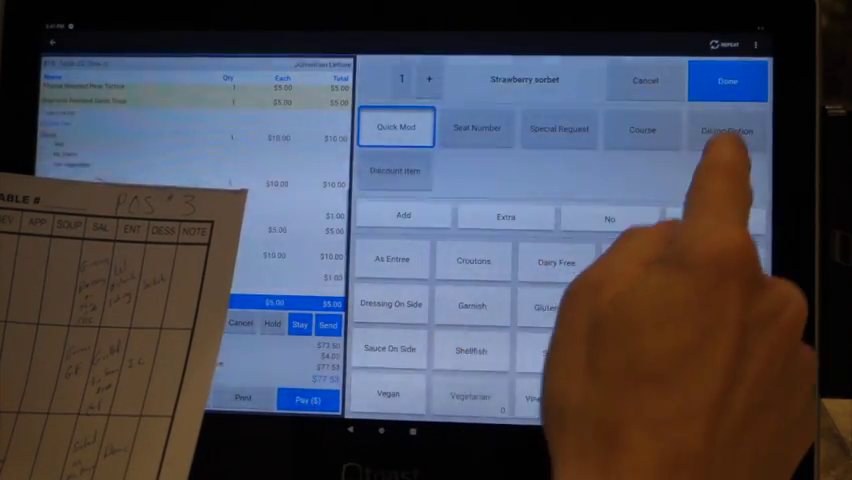
{"action": "left_click", "coordinate": [730, 80]}
{"action": "left_click", "coordinate": [473, 275]}
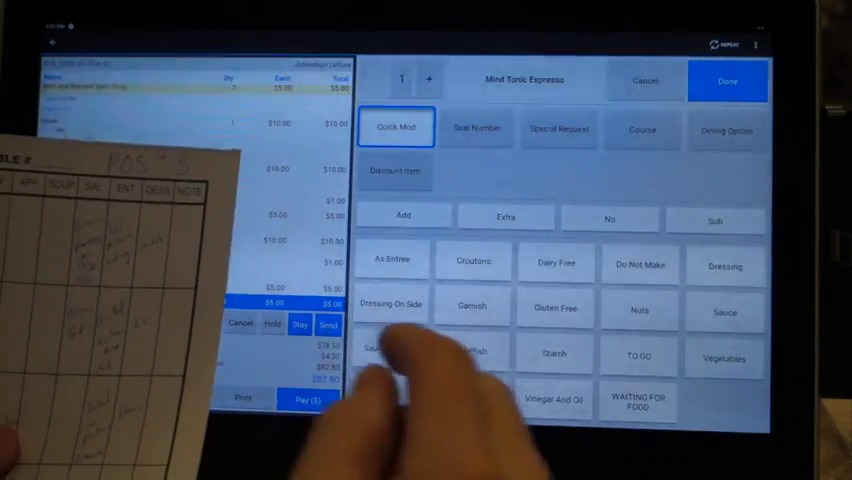
{"action": "left_click", "coordinate": [727, 80]}
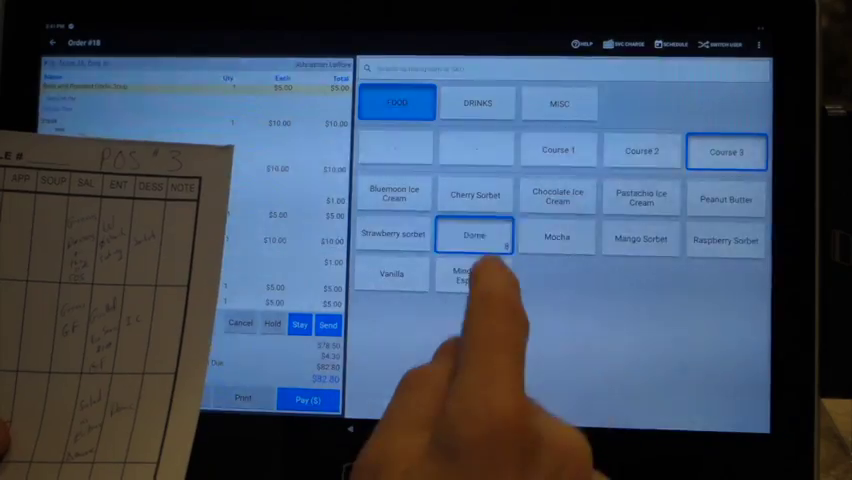
Step: Add Dome and Vanilla, starting a special request on the Vanilla
{"action": "left_click", "coordinate": [473, 237]}
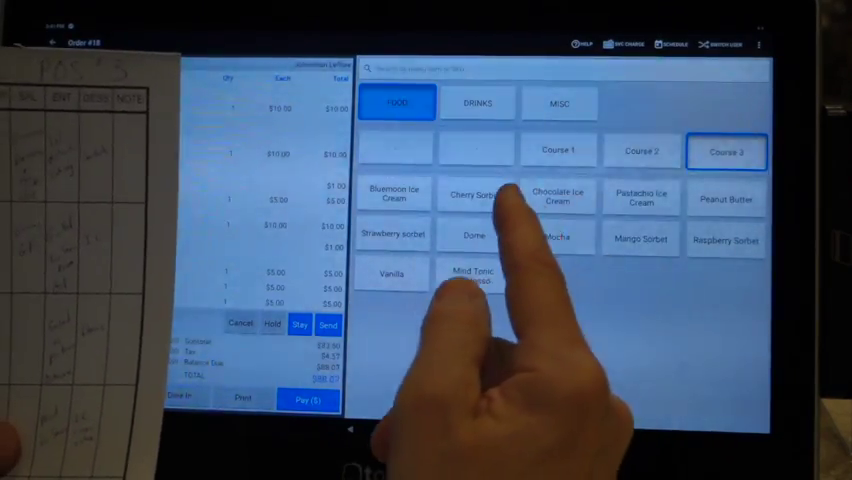
{"action": "left_click", "coordinate": [393, 275]}
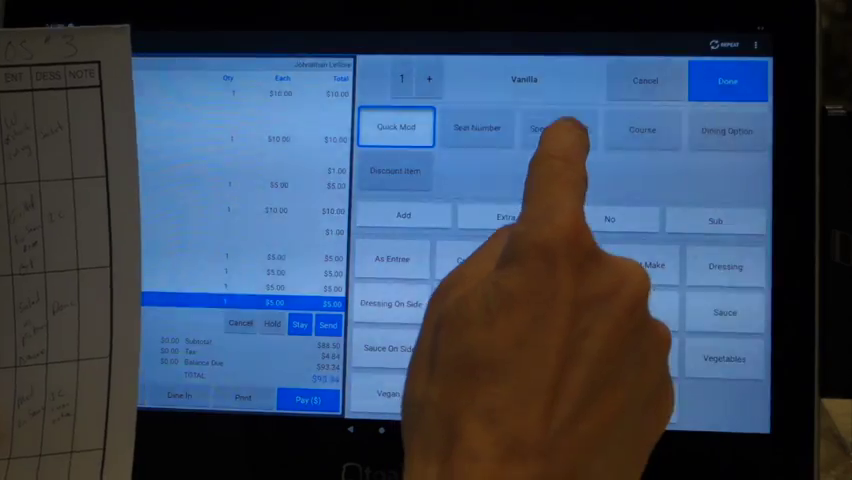
{"action": "left_click", "coordinate": [559, 129]}
Step: Enter the request '1 Van 2 Choc' and attach it to the Vanilla dessert
{"action": "left_click", "coordinate": [56, 392]}
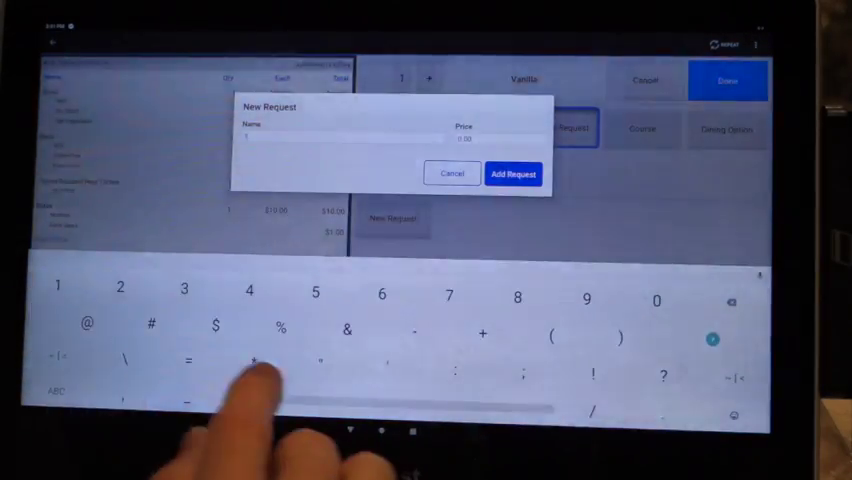
{"action": "left_click", "coordinate": [56, 392]}
{"action": "type", "text": "Van"}
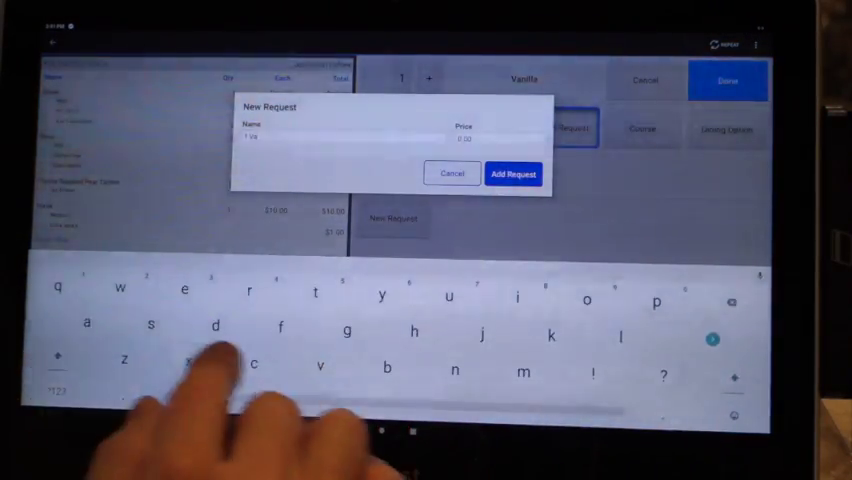
{"action": "left_click", "coordinate": [410, 400]}
{"action": "left_click", "coordinate": [56, 392]}
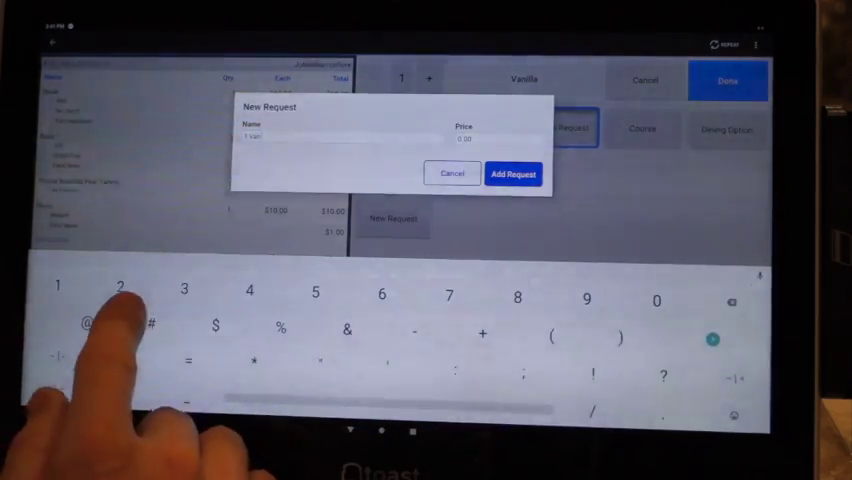
{"action": "type", "text": "2"}
{"action": "left_click", "coordinate": [410, 400]}
{"action": "left_click", "coordinate": [56, 392]}
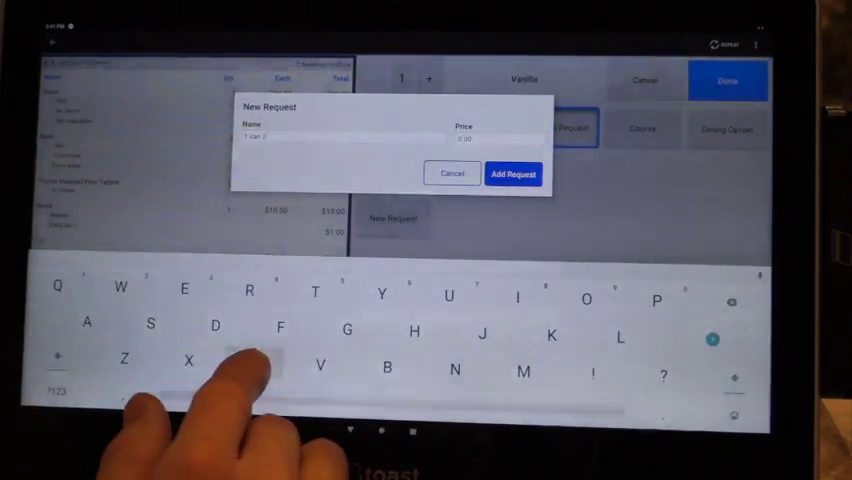
{"action": "type", "text": "Choc"}
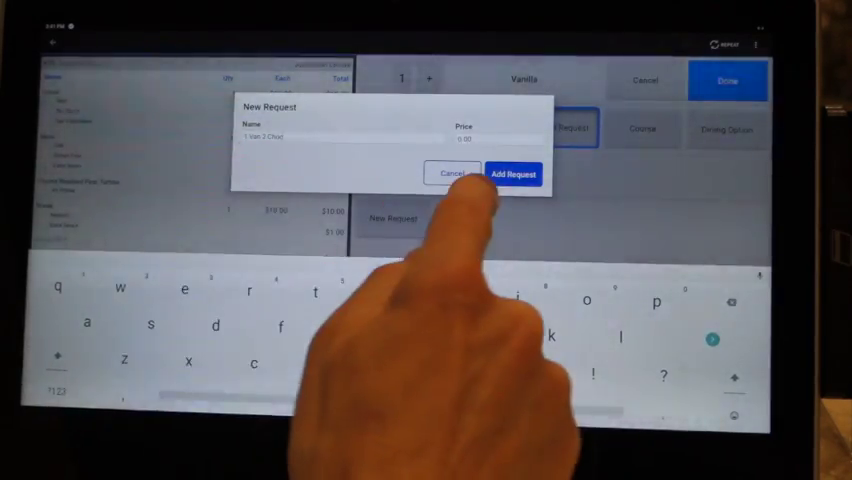
{"action": "left_click", "coordinate": [513, 174]}
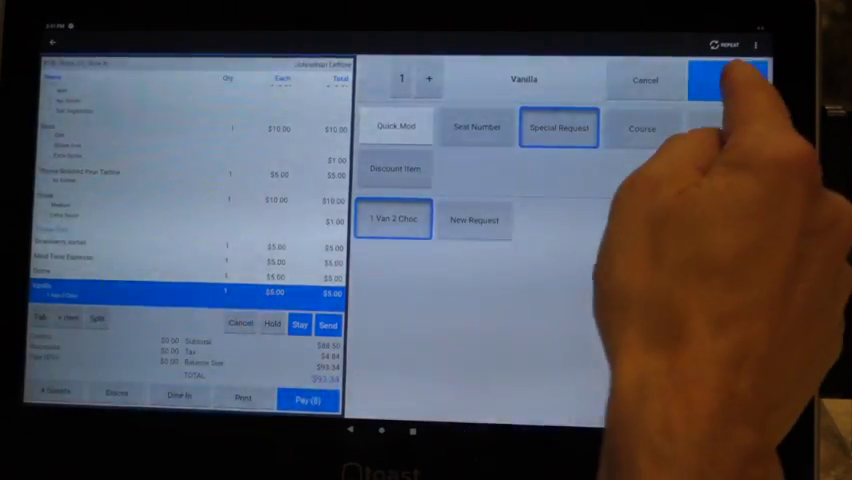
{"action": "left_click", "coordinate": [727, 80]}
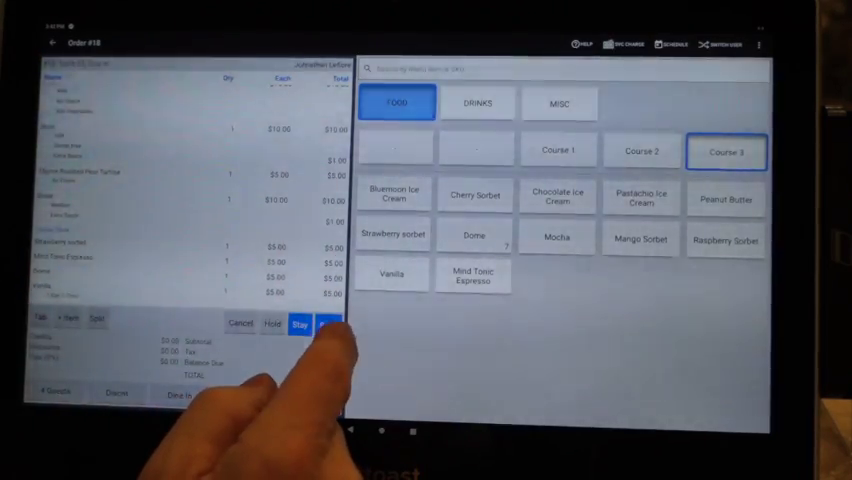
Step: Send the remaining courses to the kitchen, confirming the course selection
{"action": "left_click", "coordinate": [328, 323]}
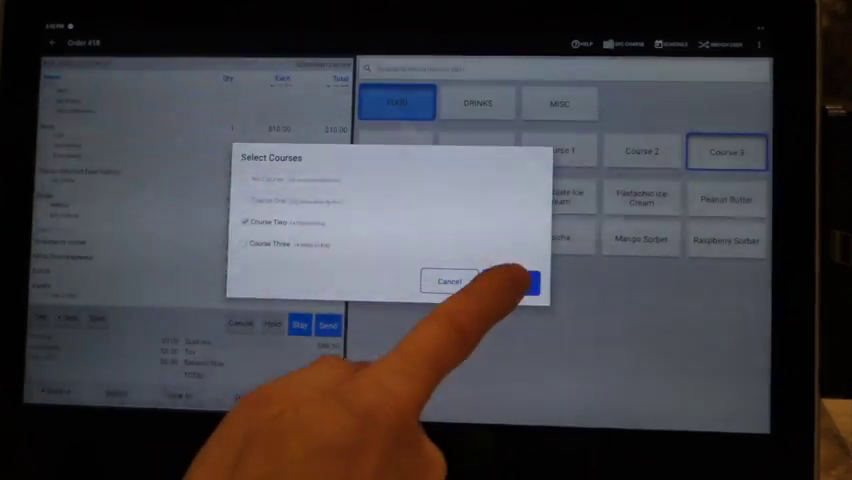
{"action": "left_click", "coordinate": [515, 281]}
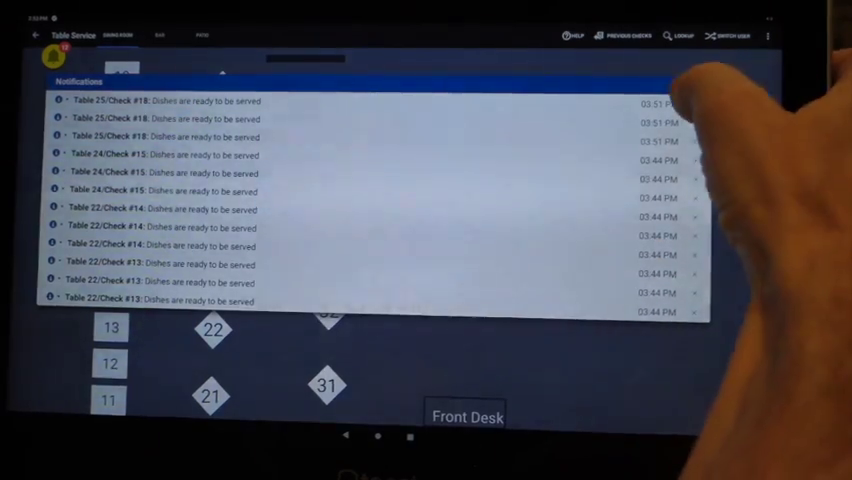
Step: Open Table 25's check #18 from the notification and start payment of $93.34
{"action": "left_click", "coordinate": [660, 102]}
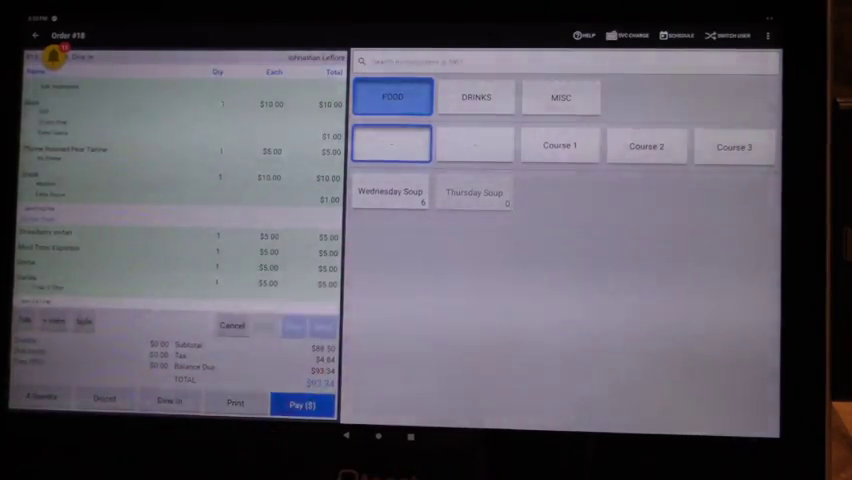
{"action": "left_click", "coordinate": [300, 404]}
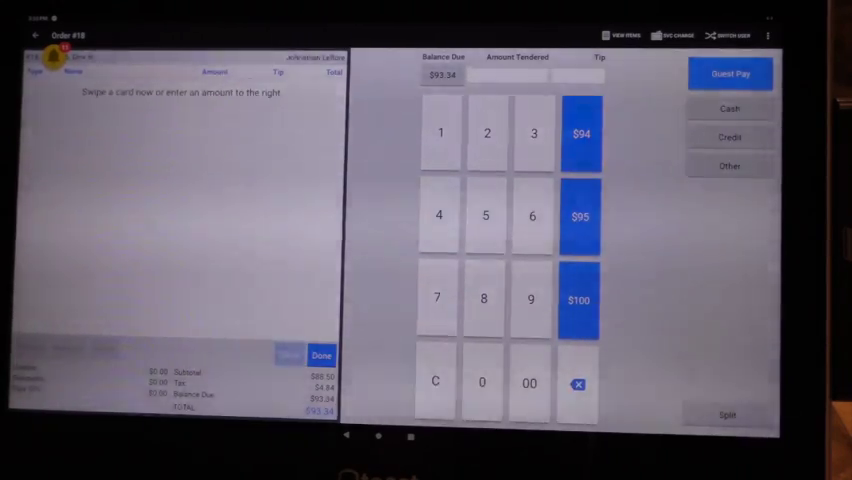
Step: Split the $93.34 bill in two and take both $46.67 halves in cash with no receipt
{"action": "left_click", "coordinate": [738, 413]}
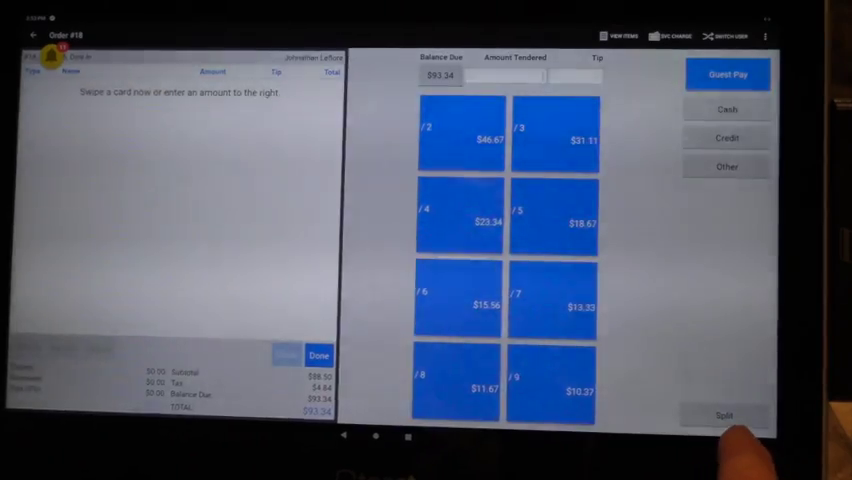
{"action": "left_click", "coordinate": [462, 135]}
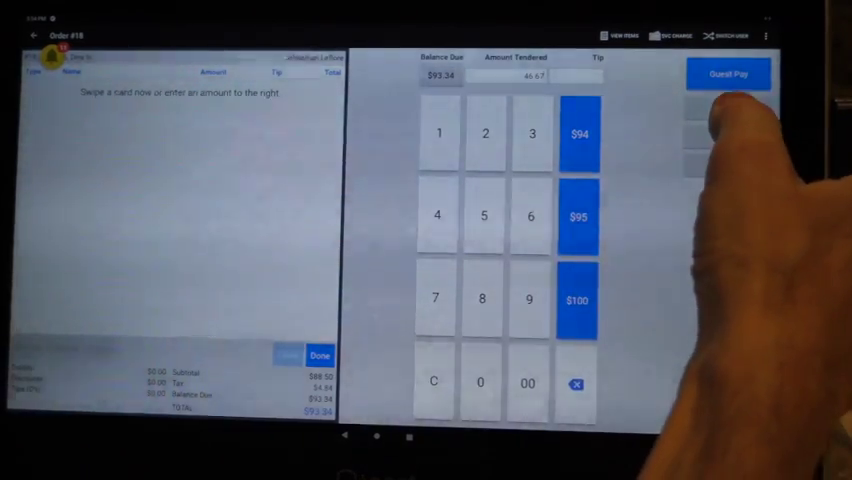
{"action": "left_click", "coordinate": [730, 112]}
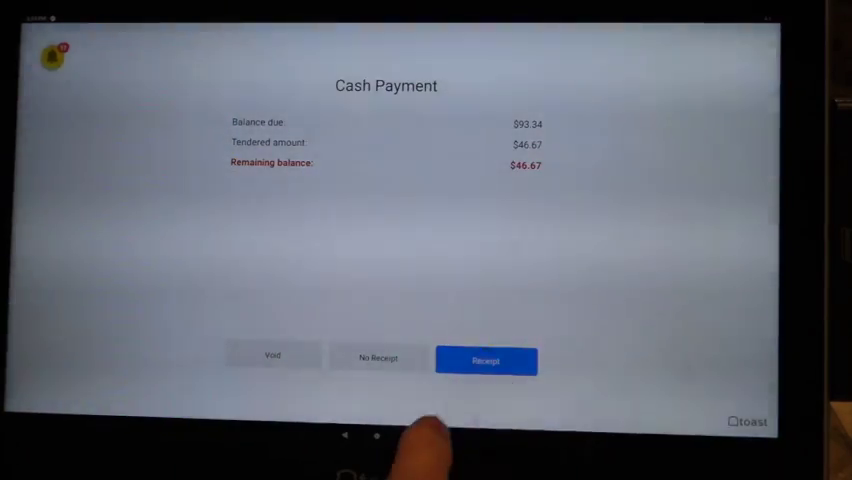
{"action": "left_click", "coordinate": [486, 360]}
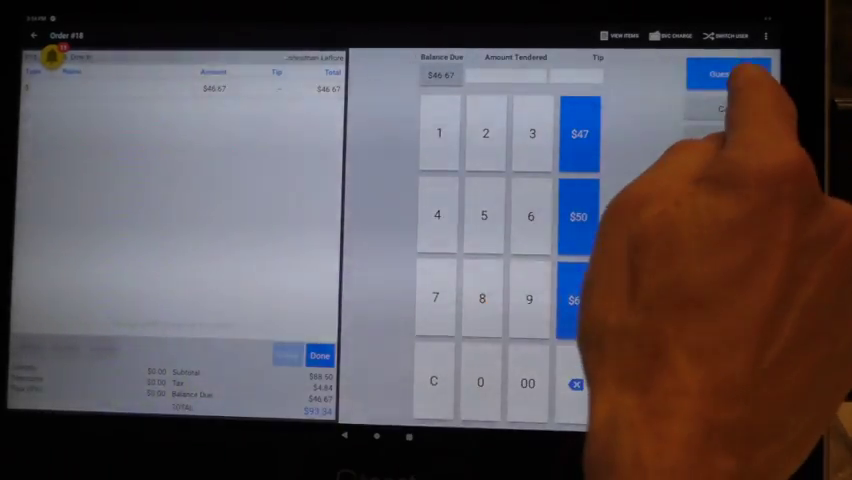
{"action": "left_click", "coordinate": [728, 74]}
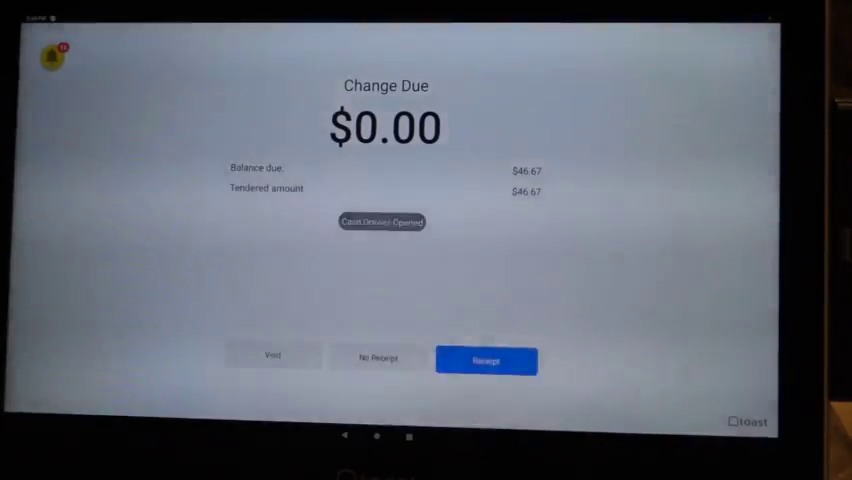
{"action": "left_click", "coordinate": [380, 356]}
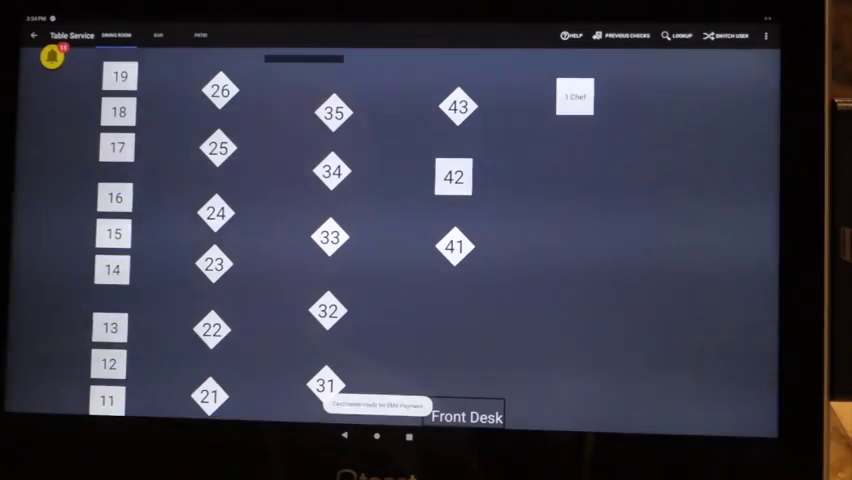